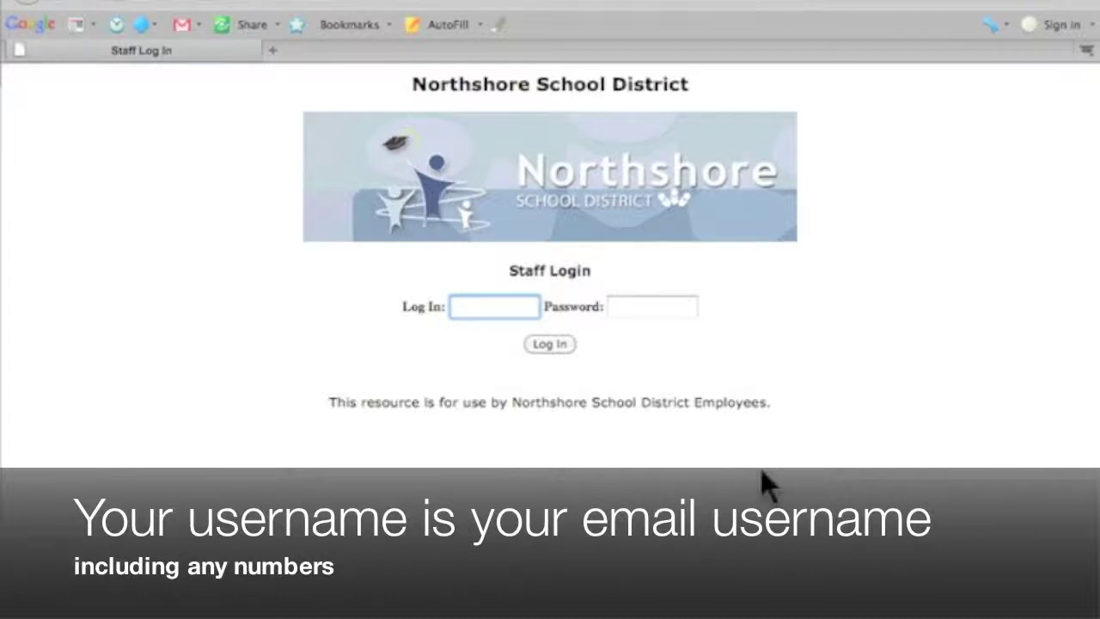
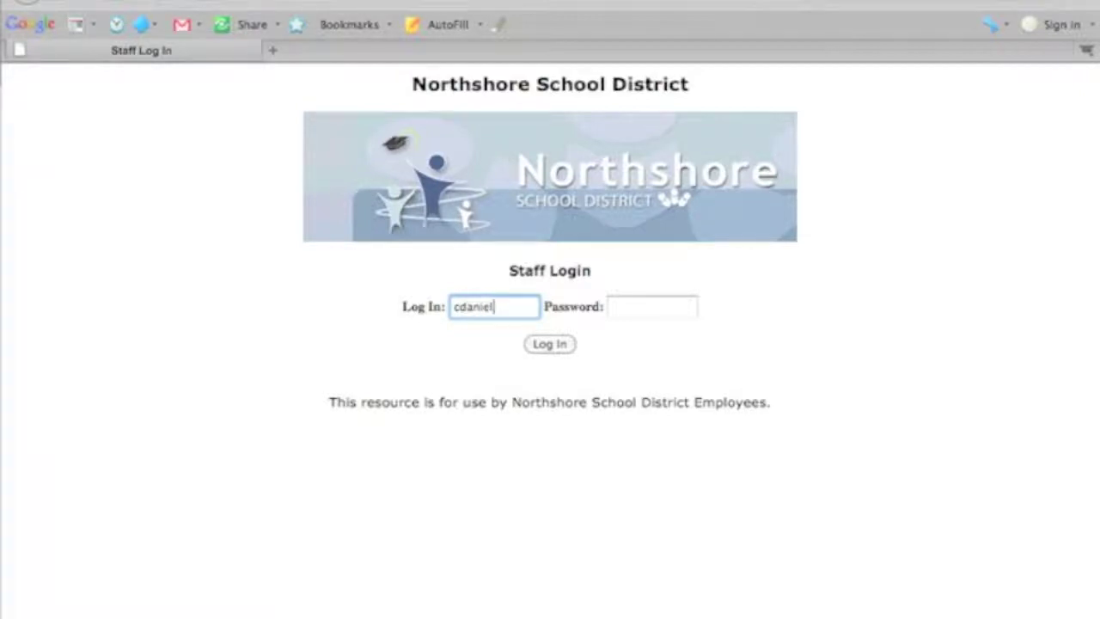
Log in with the staff account's email username and password
key("Tab")
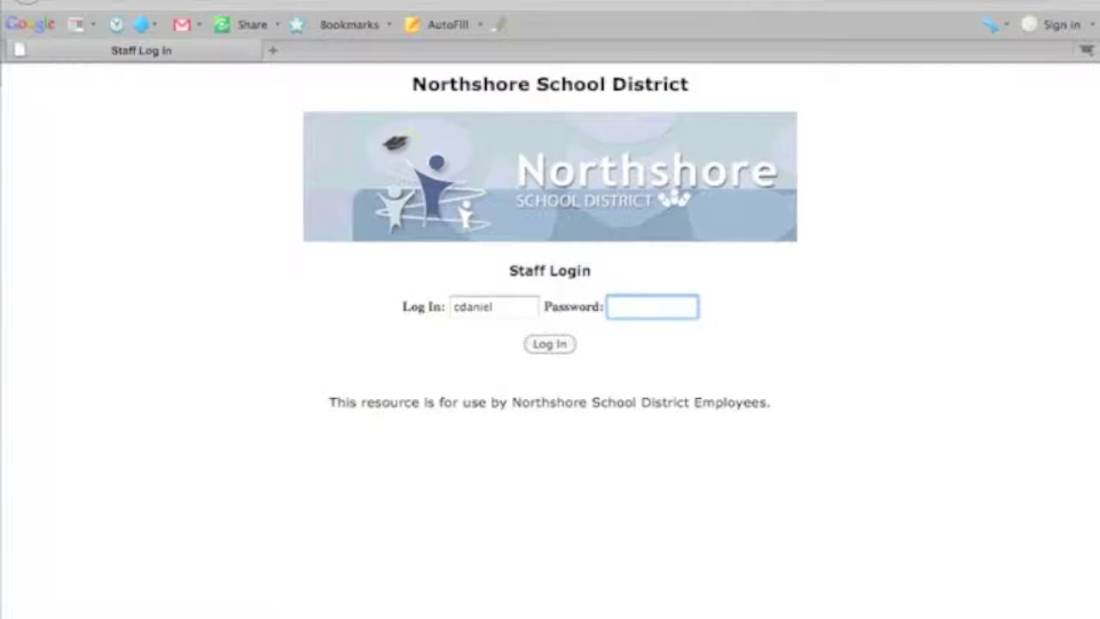
type("•••••••••••")
key("Return")
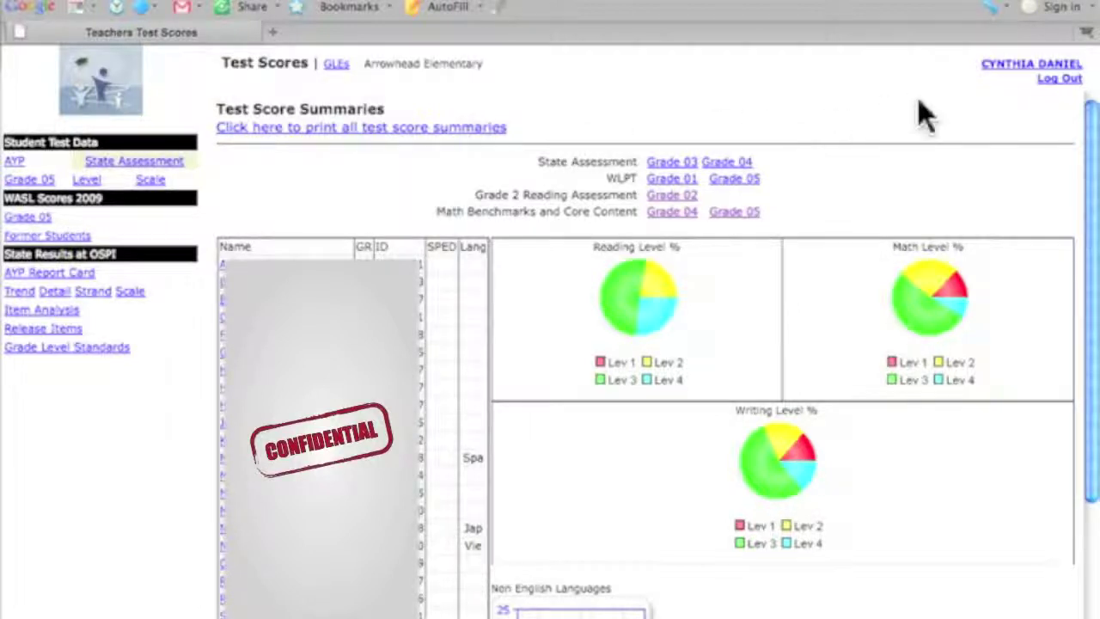
In the account profile, replace the old password with a new one and confirm it
left_click(1005, 83)
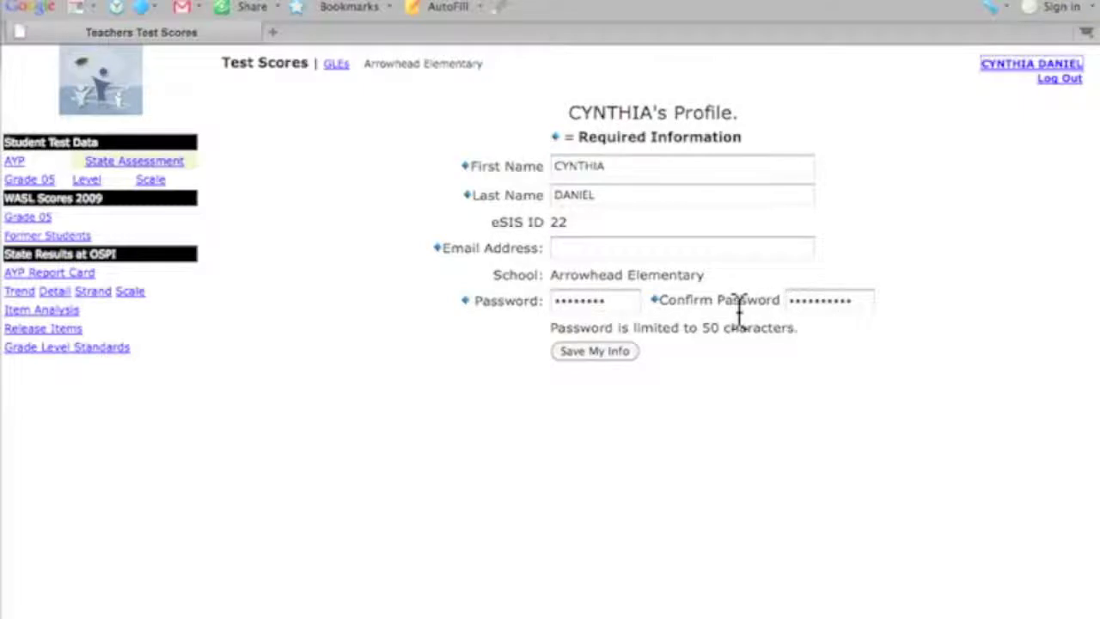
double_click(574, 303)
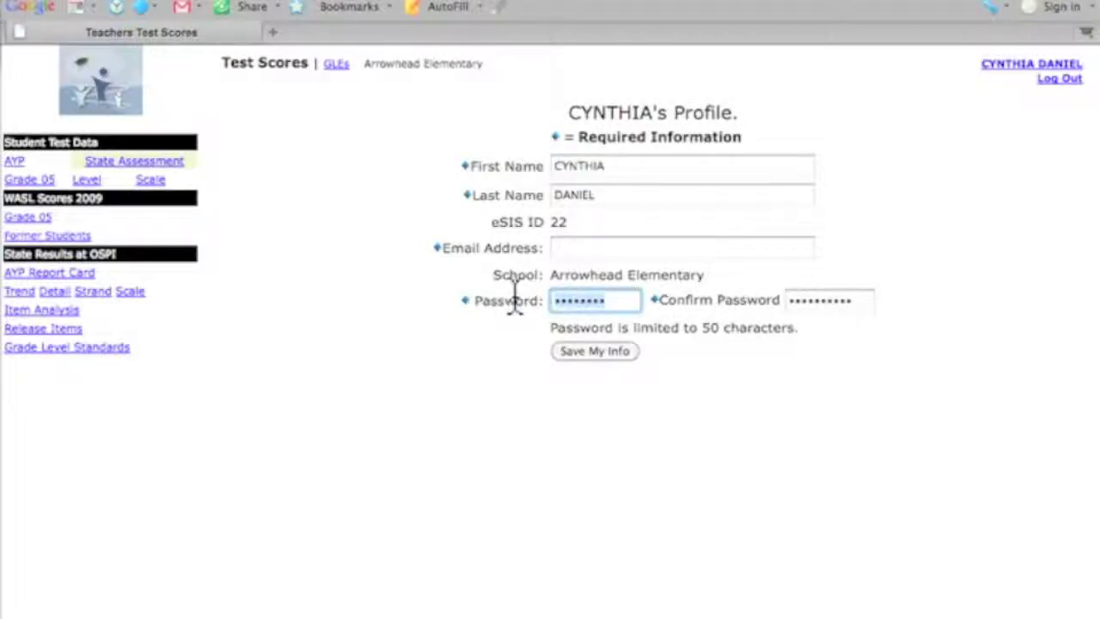
type("••••••••••")
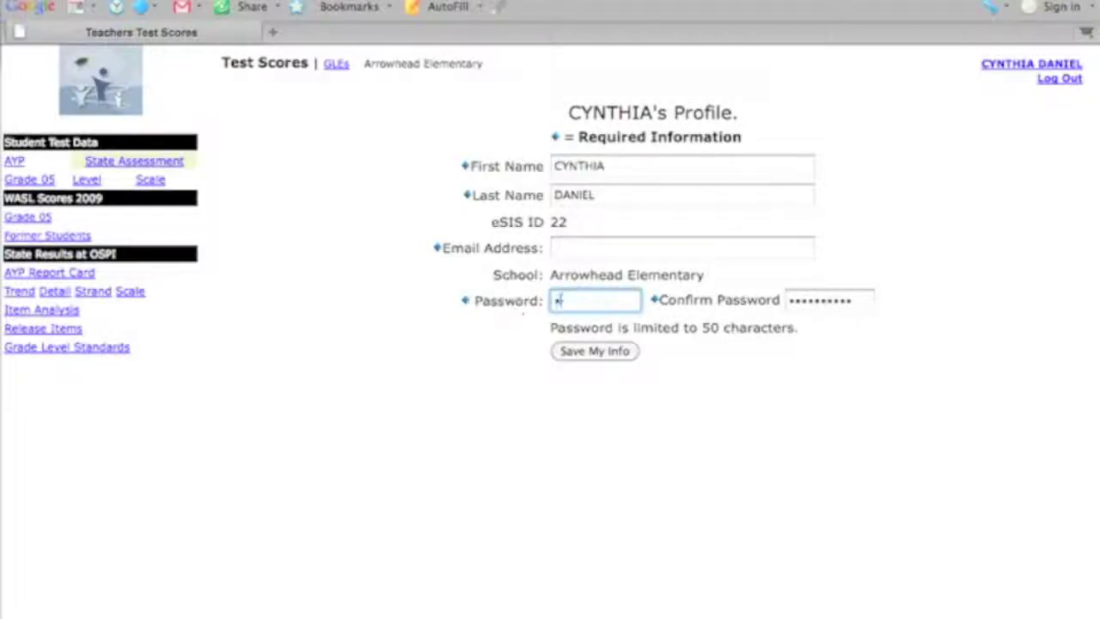
key("Tab")
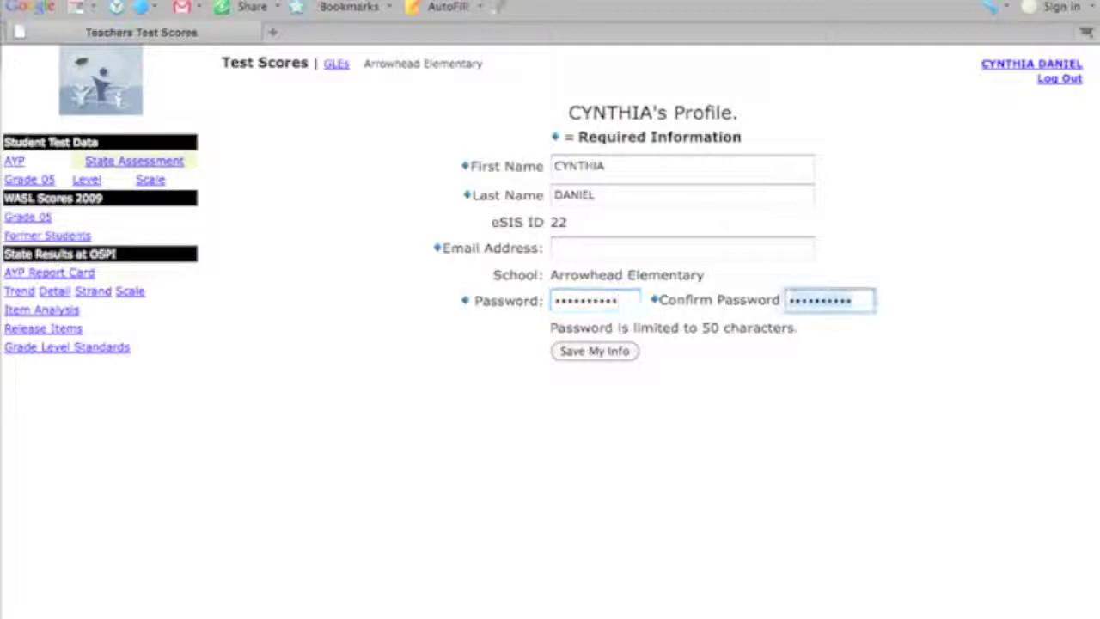
type("••••••••••")
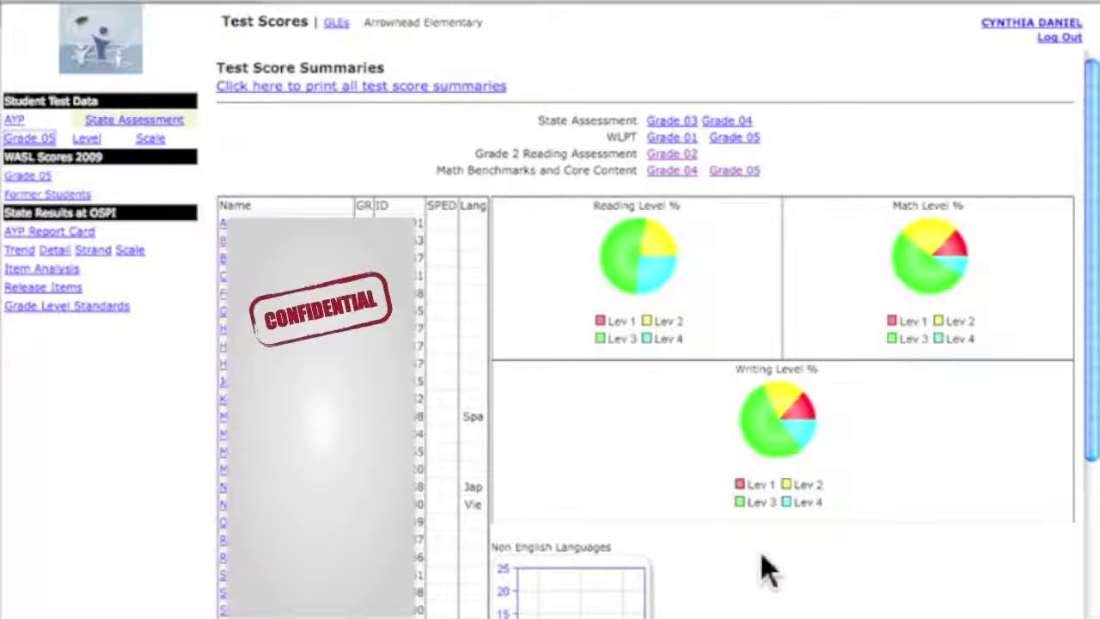
mouse_move(950, 284)
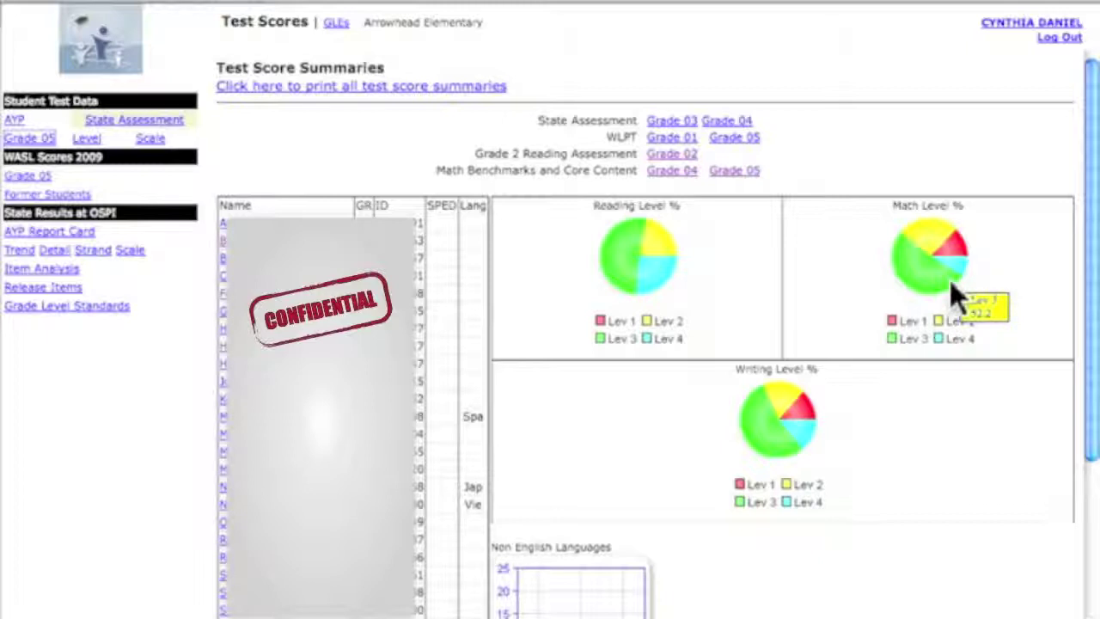
scroll(918, 529, "down", 5)
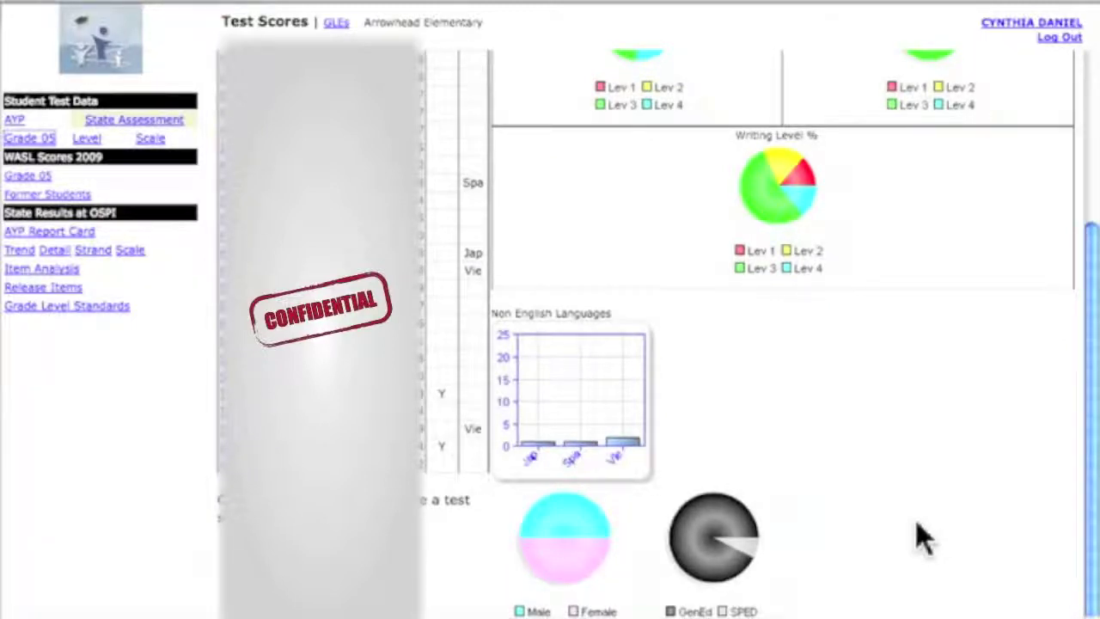
scroll(916, 537, "up", 5)
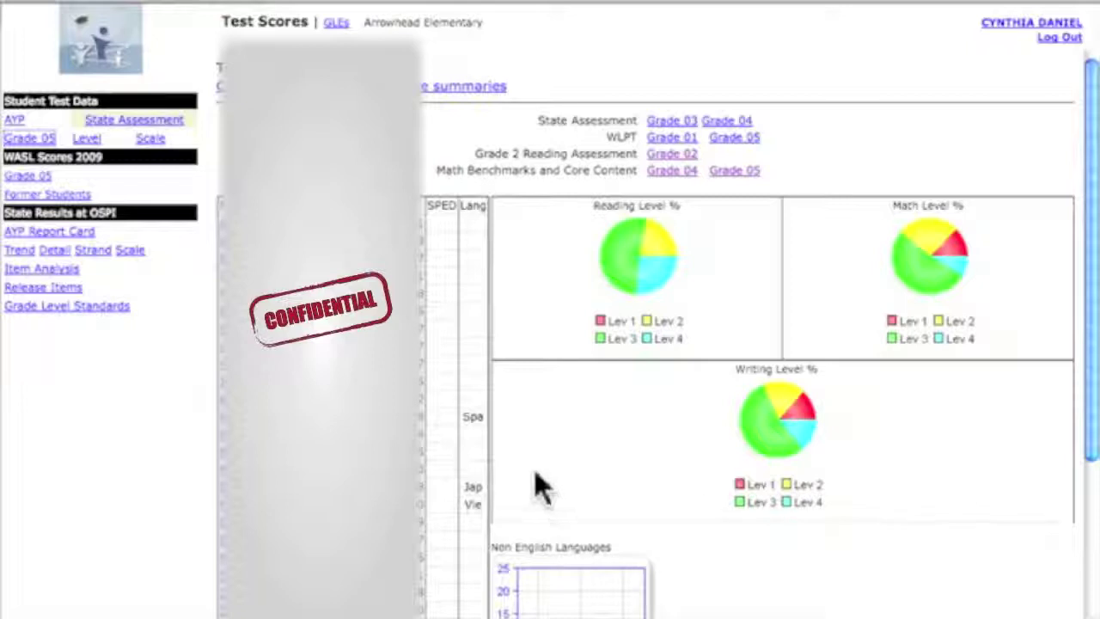
left_click(284, 339)
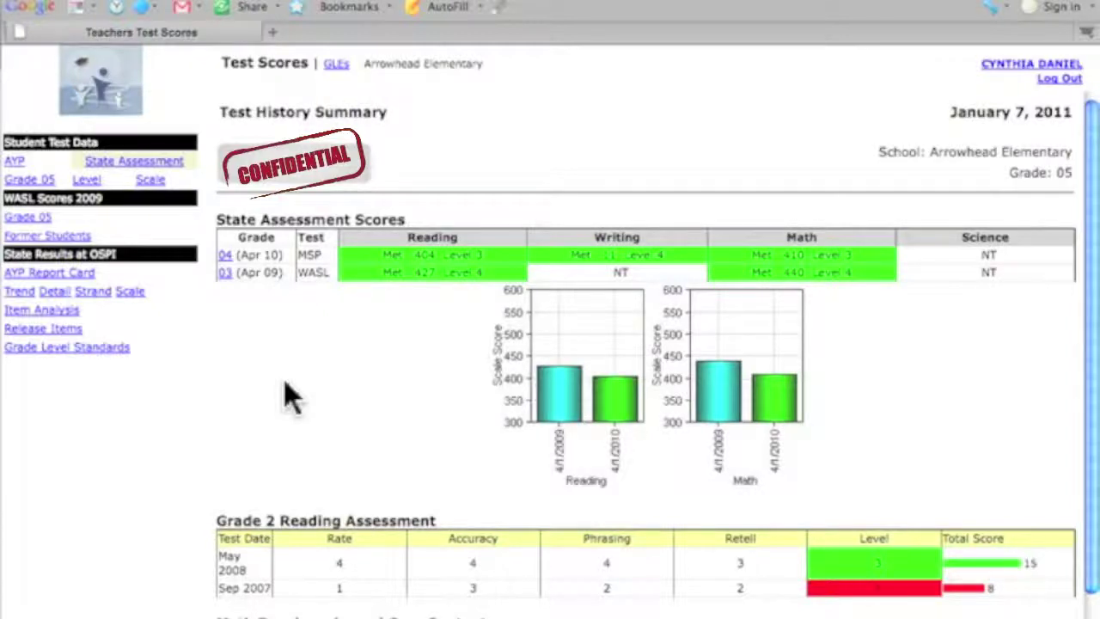
scroll(283, 379, "down", 2)
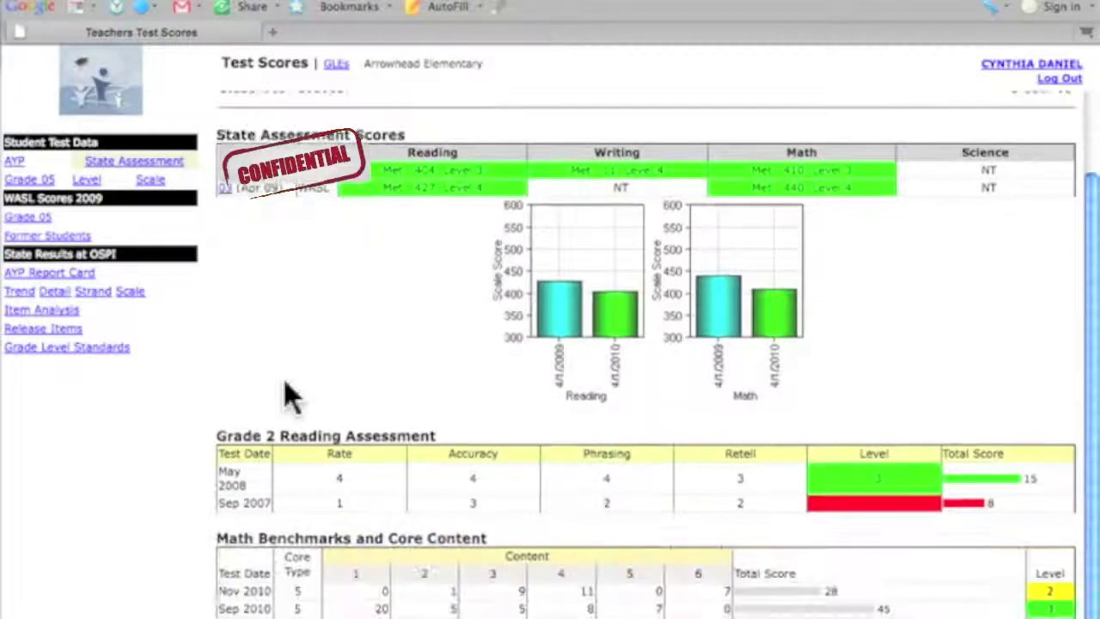
scroll(289, 396, "up", 2)
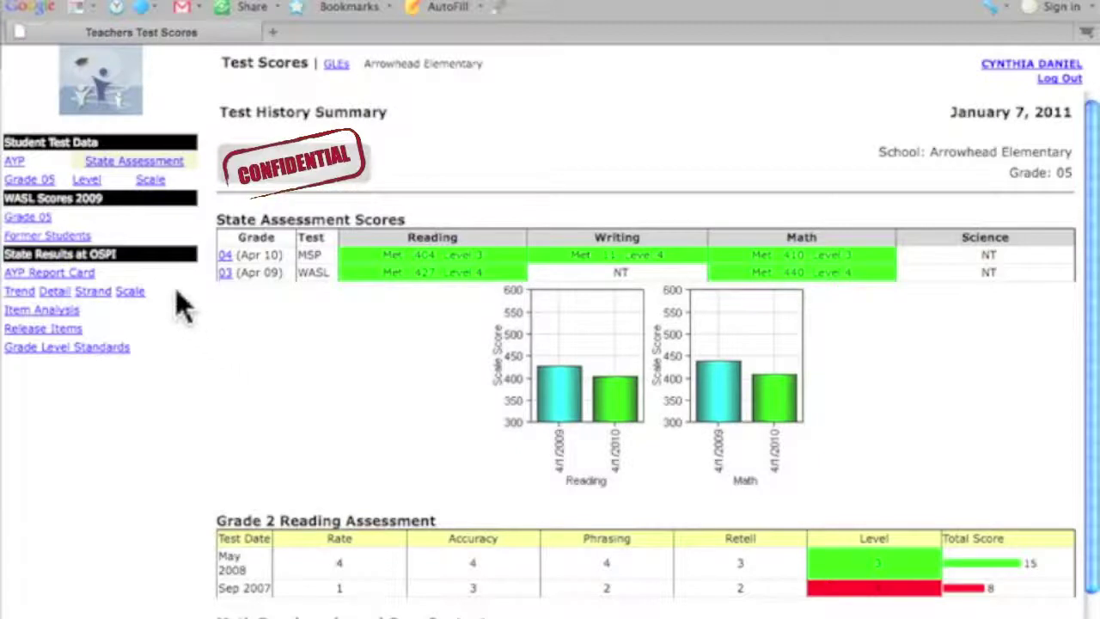
left_click(49, 183)
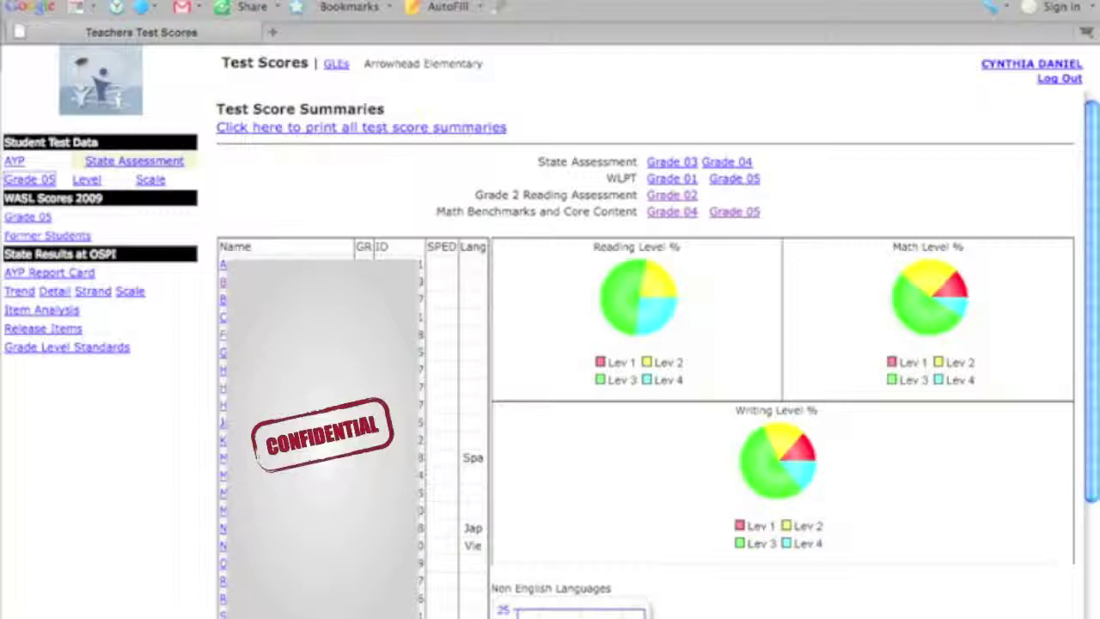
Open the grade 05 Math Benchmarks table, limit it to Sep 1, 2010, and show its class graph
left_click(736, 213)
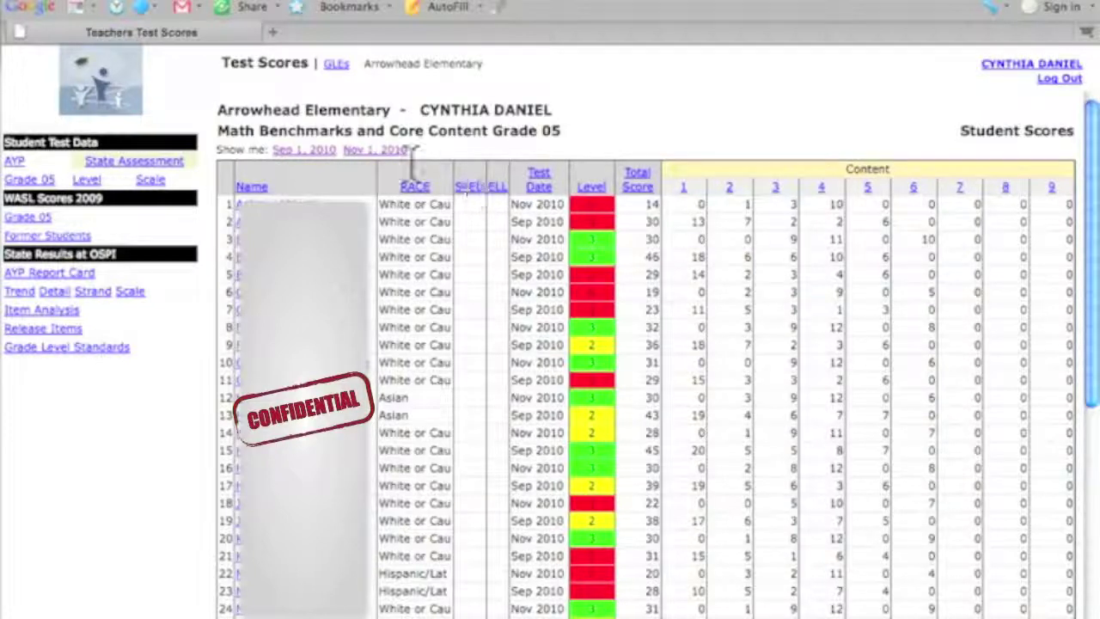
left_click(315, 155)
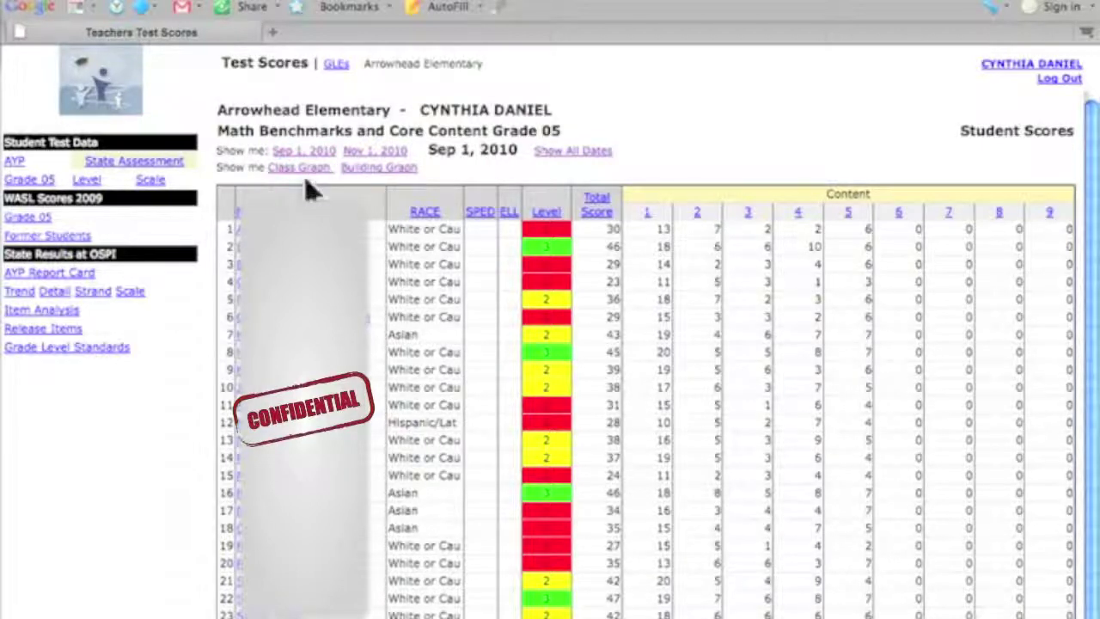
left_click(302, 168)
left_click(318, 172)
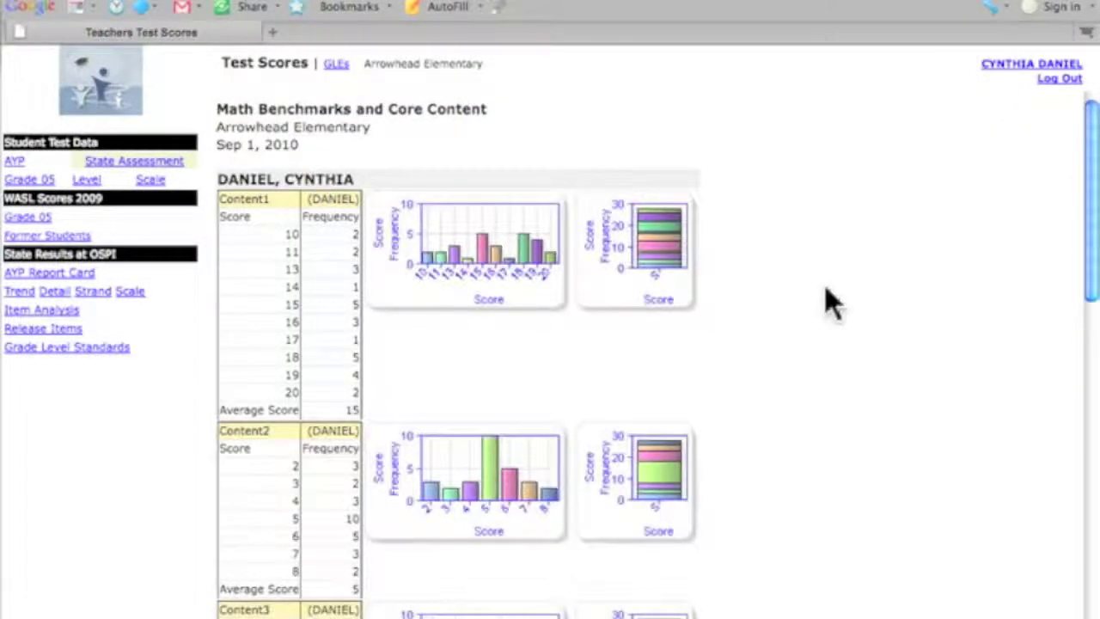
Scroll through the Sep 1, 2010 Content1 and Content2 class graphs and back to the top
scroll(825, 286, "down", 10)
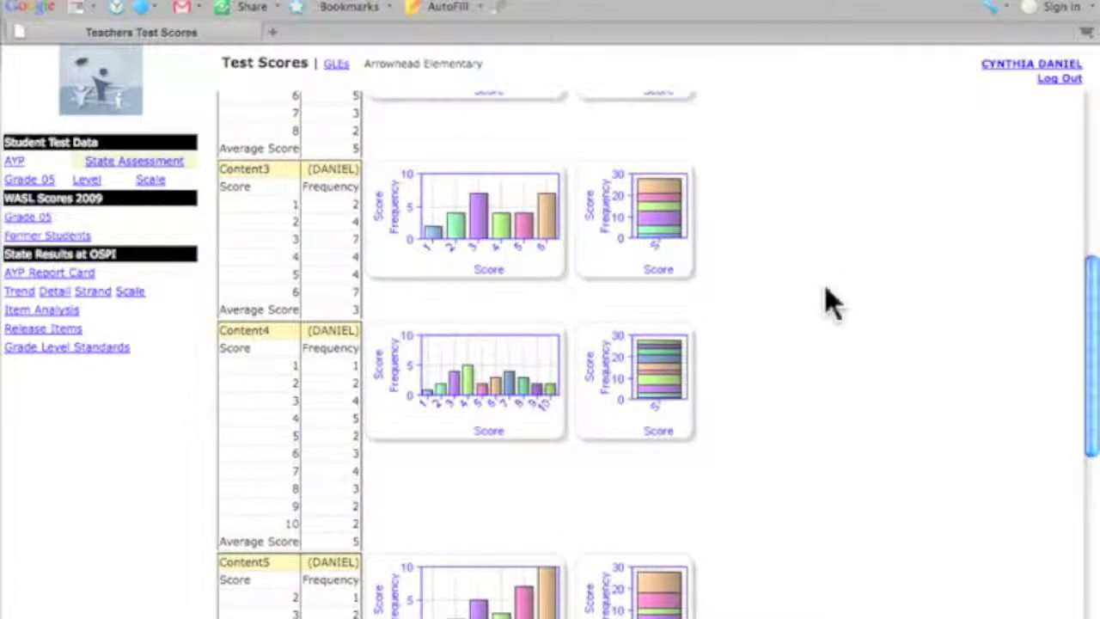
scroll(825, 288, "up", 7)
scroll(829, 301, "up", 3)
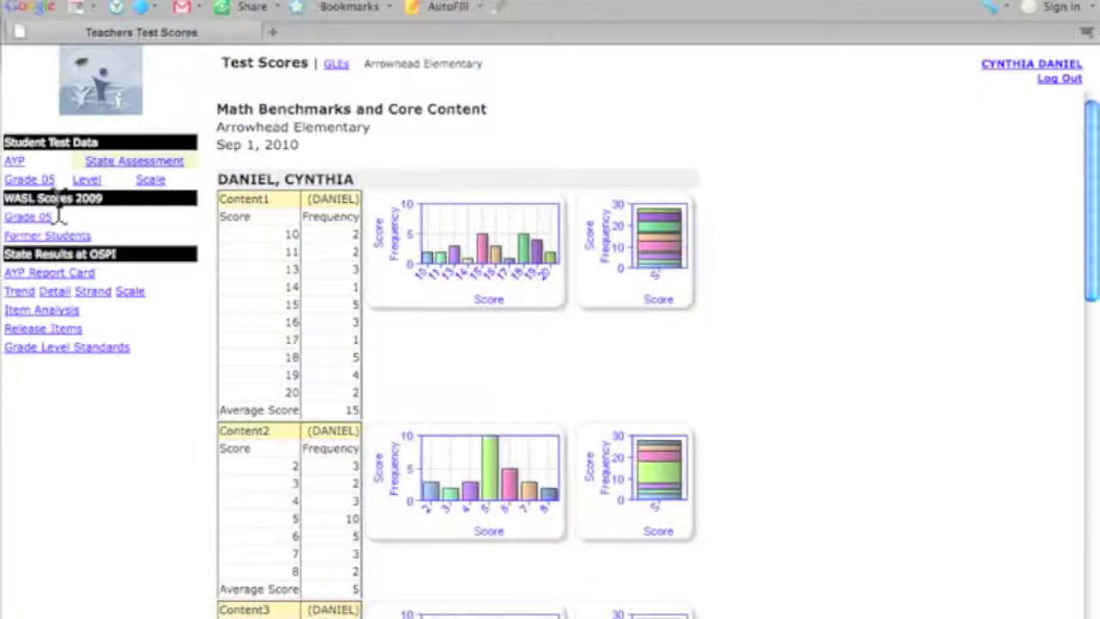
Check AYP percent met by student group and the State Assessment Reading pie, then return to Grade 05
left_click(15, 162)
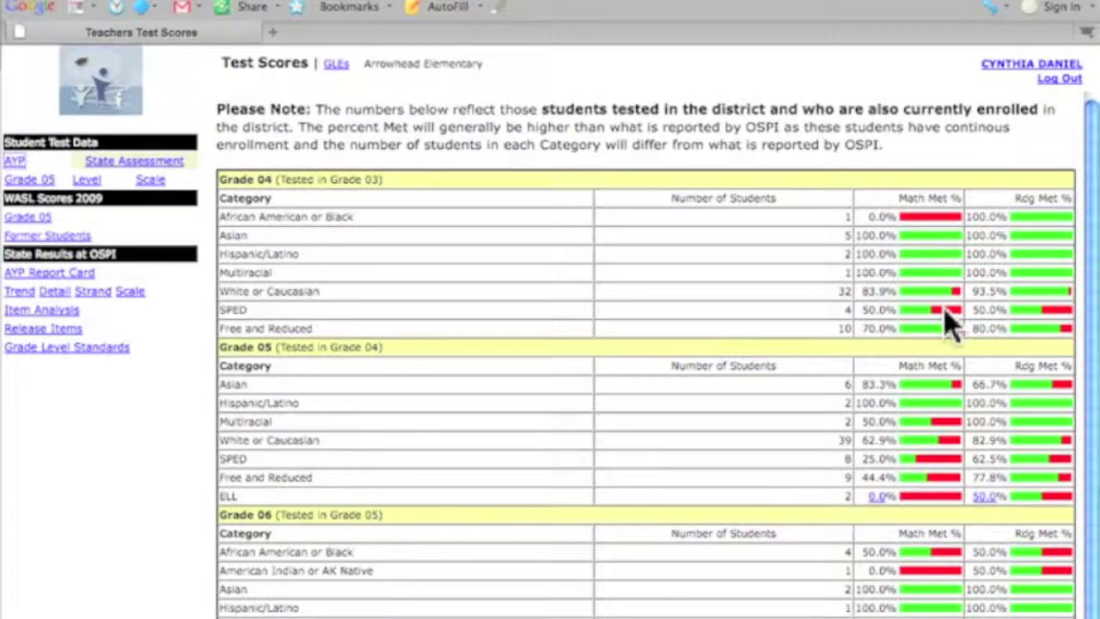
left_click(159, 164)
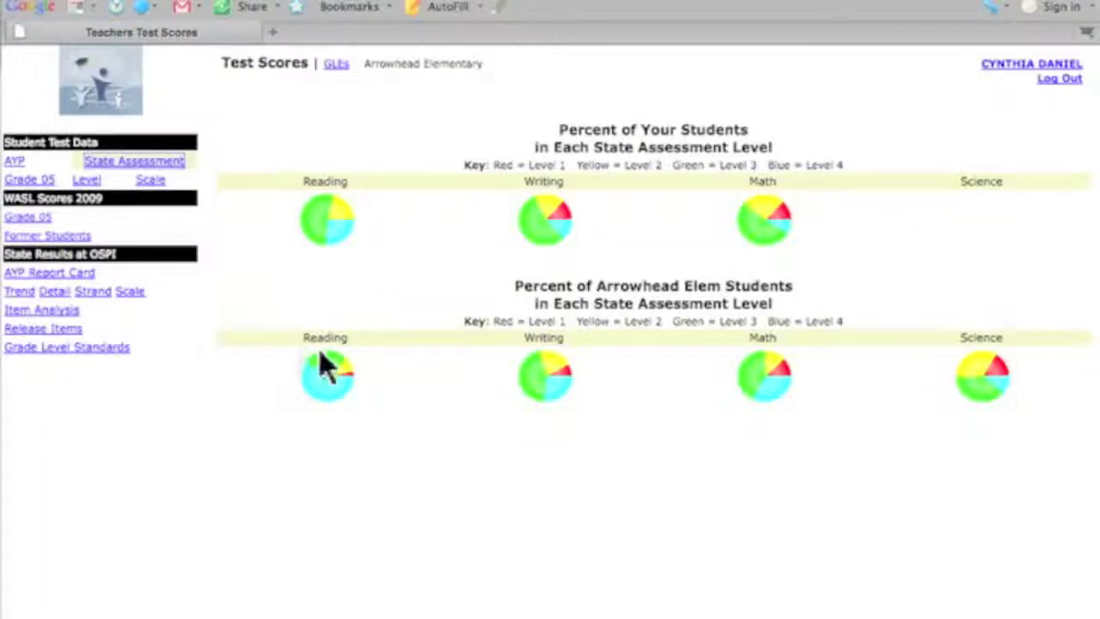
mouse_move(327, 373)
left_click(31, 181)
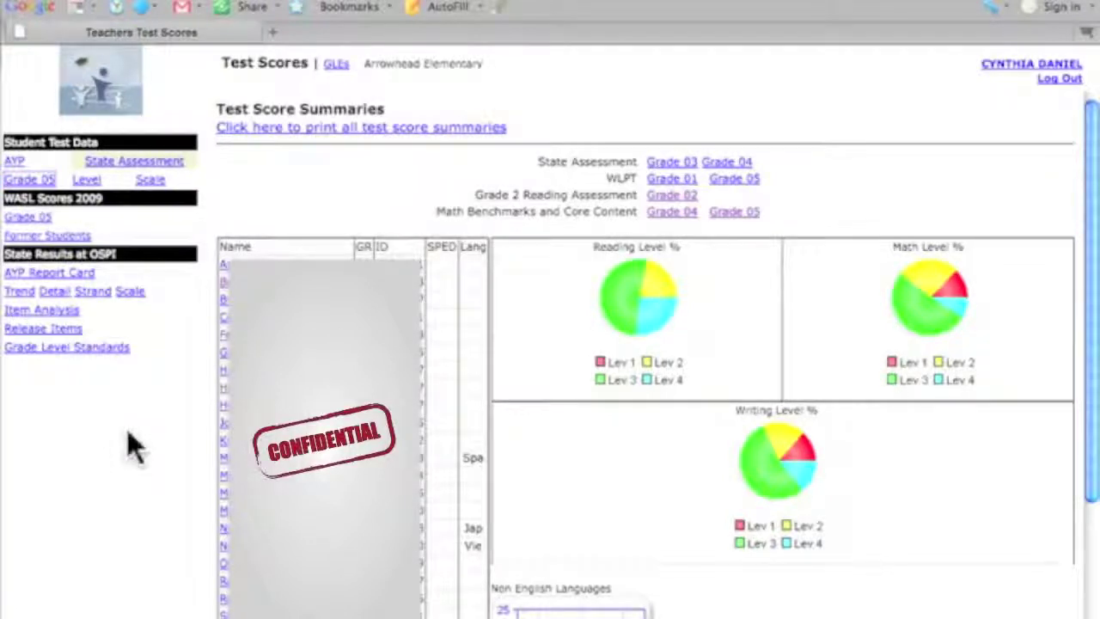
Show the class's state assessment Level charts, then the grade 05 Scale score summary
left_click(87, 184)
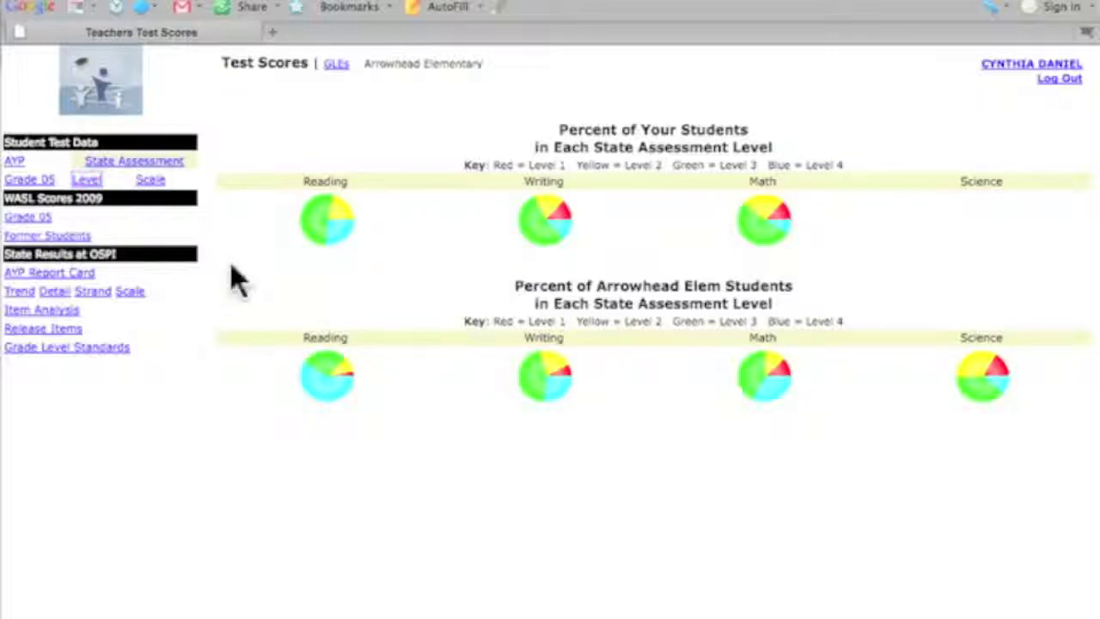
left_click(158, 182)
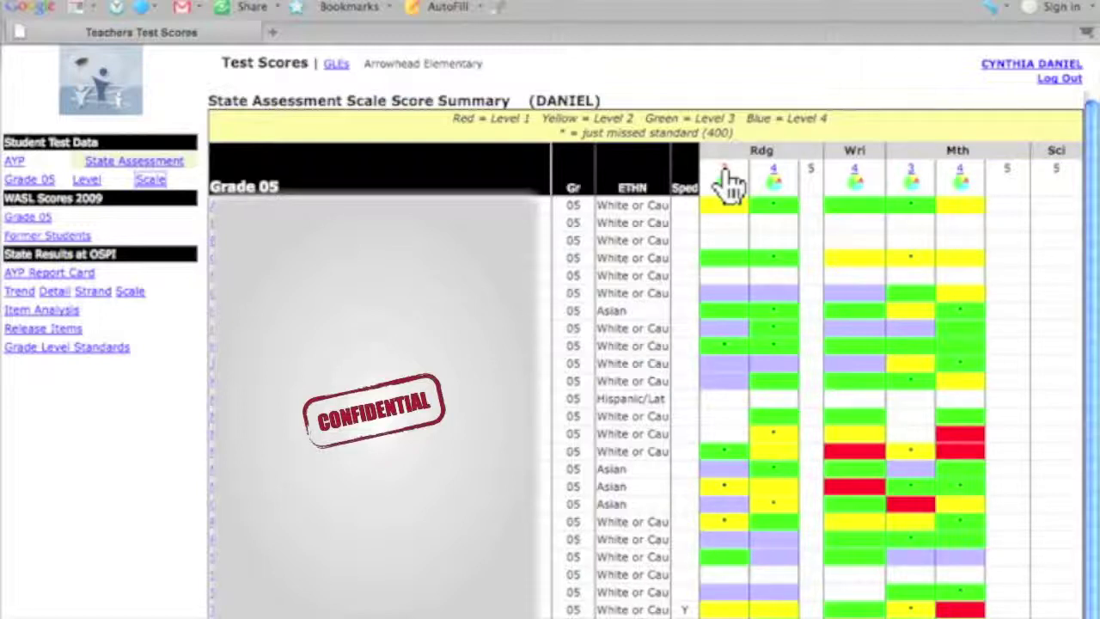
Graph the grade 03 reading scale scores, then go to the Former Students school-year page
left_click(726, 181)
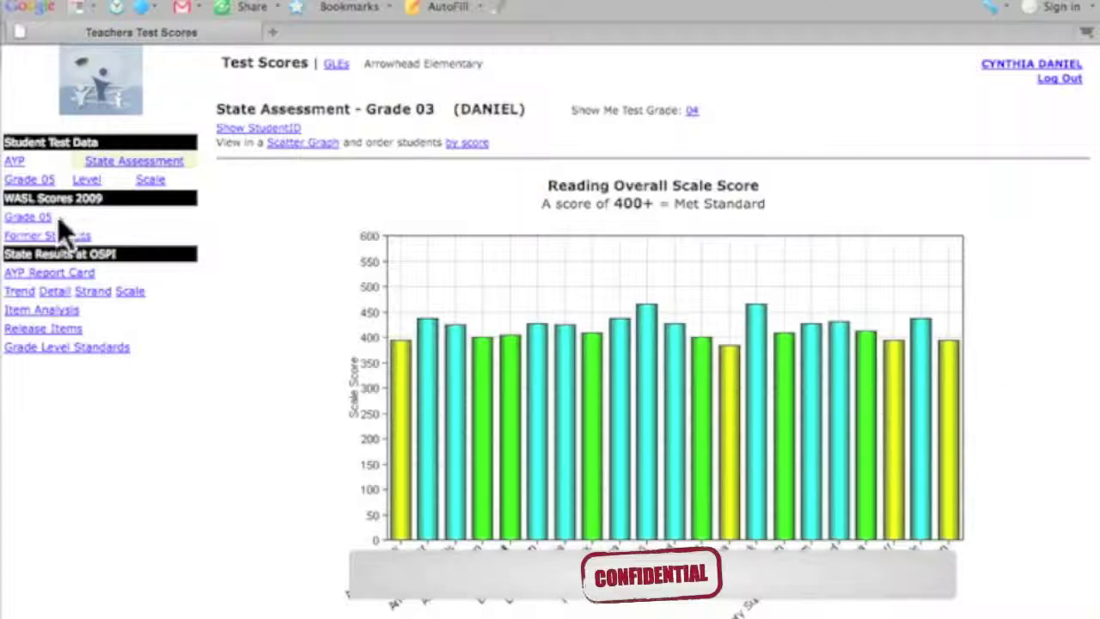
left_click(68, 237)
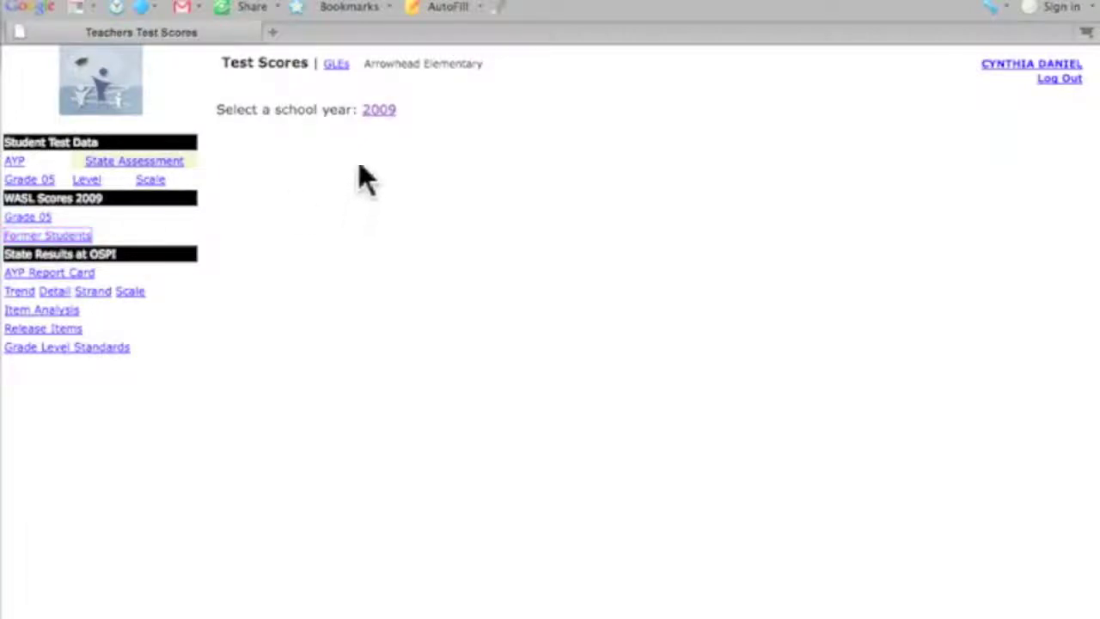
Choose the 2009 school year and open one former student's Test History Summary
left_click(379, 113)
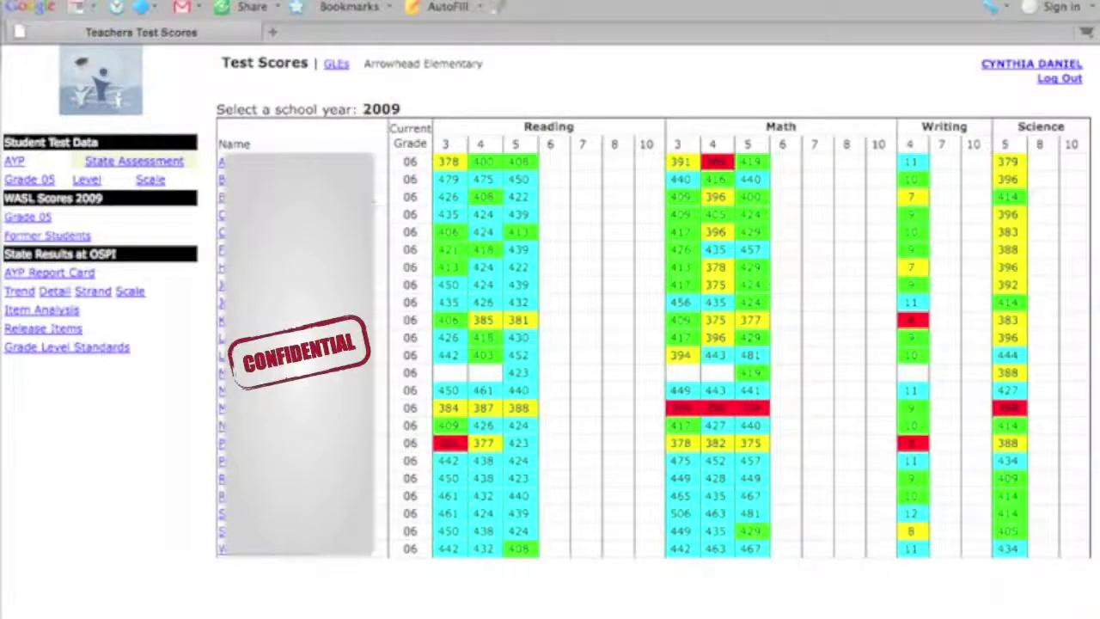
left_click(267, 303)
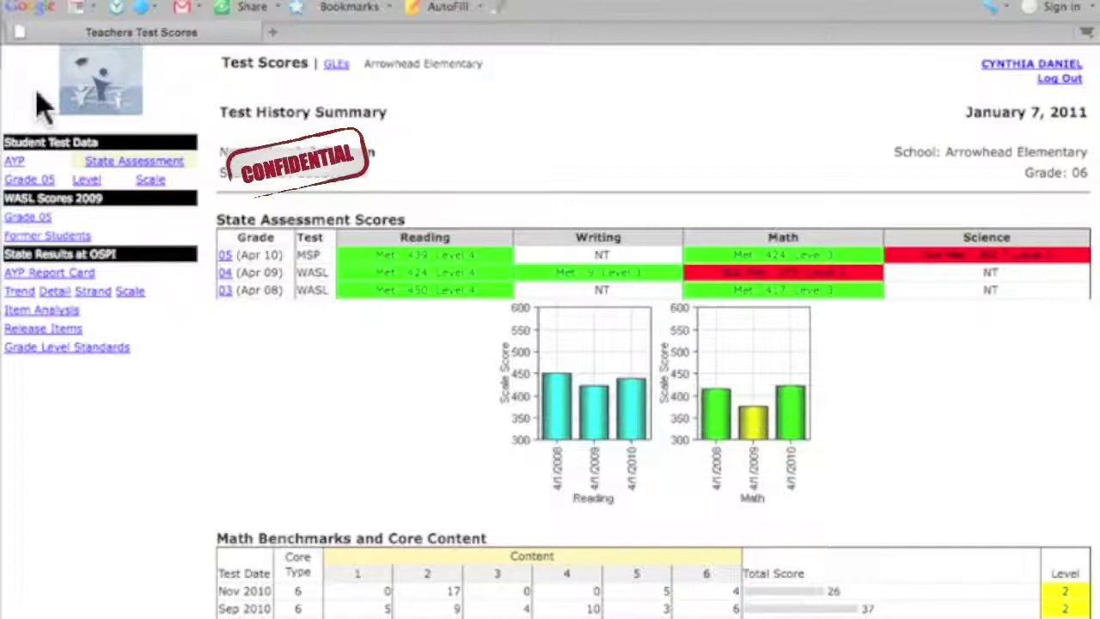
Open the AYP Report Card link under State Results at OSPI
left_click(31, 275)
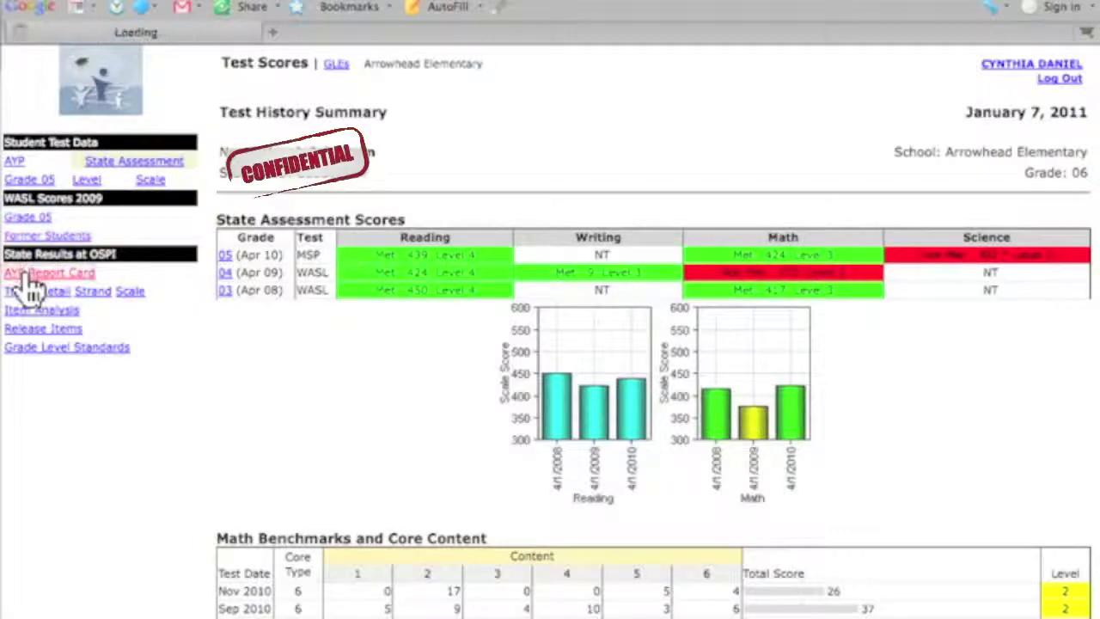